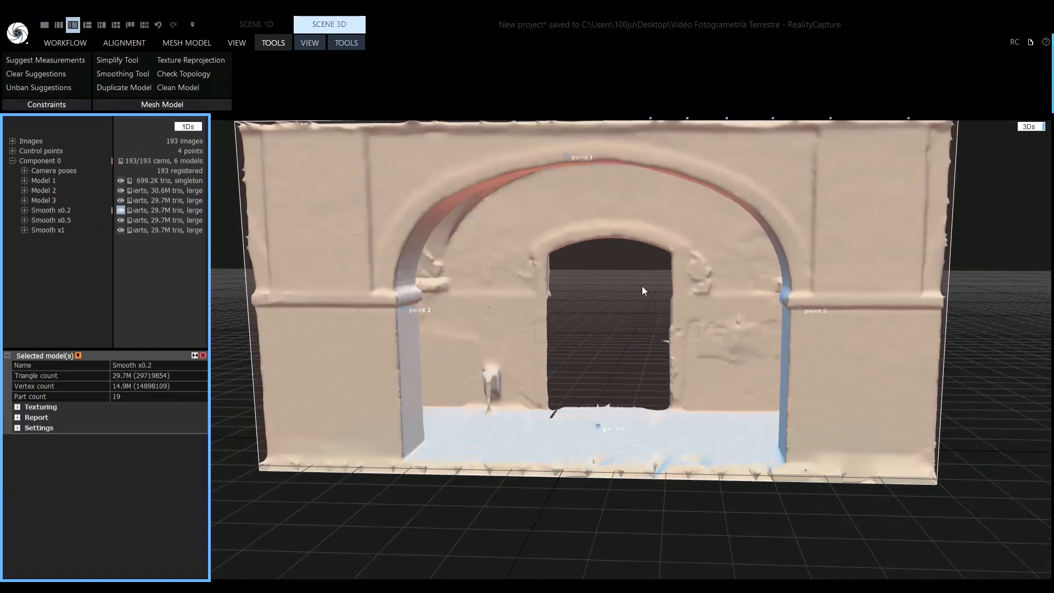
Compare the surface detail of Model 3 with its Smooth x0.2, Smooth x0.5 and Smooth x1 versions around the arch
click(651, 291)
scroll(651, 291, down, 1)
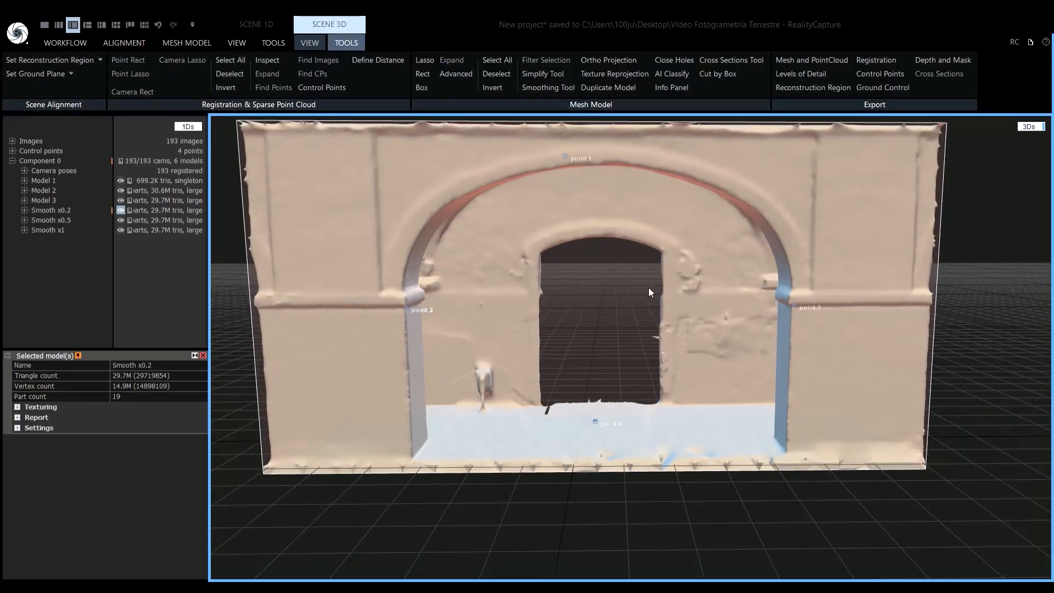
drag(610, 296, 856, 290)
click(43, 200)
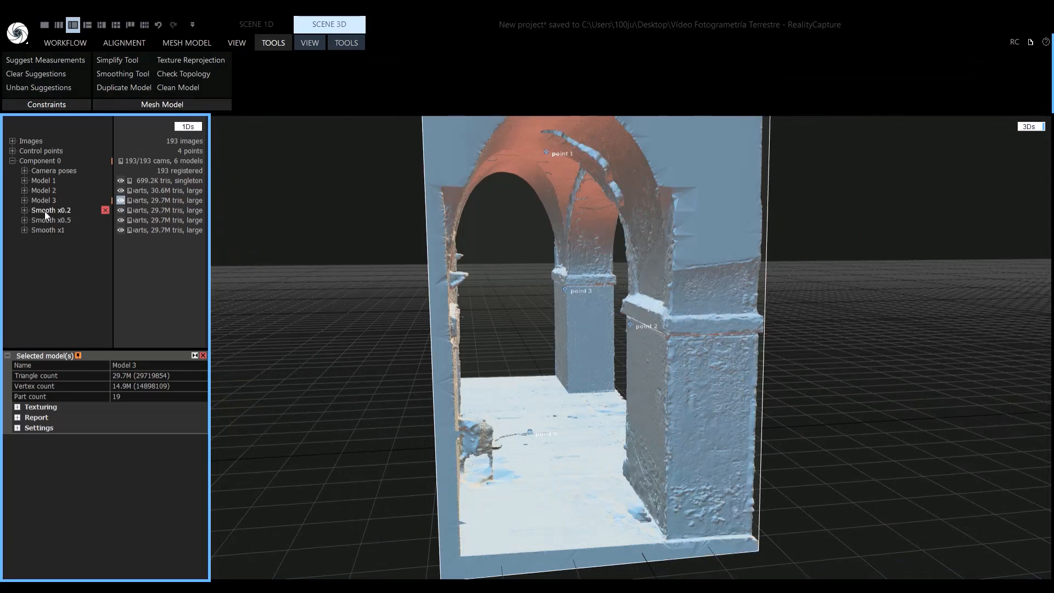
click(45, 211)
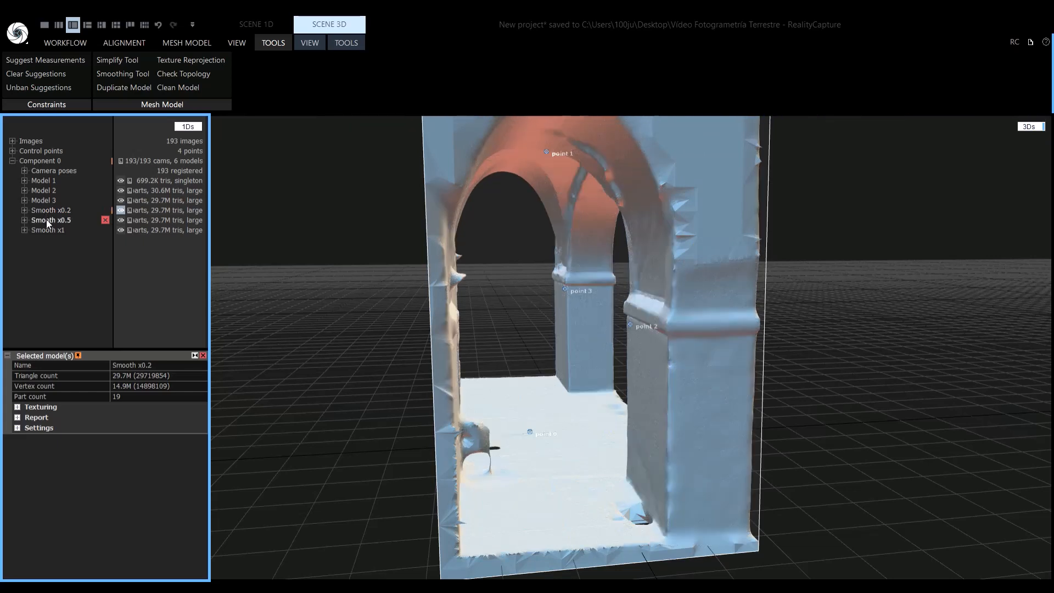
click(46, 219)
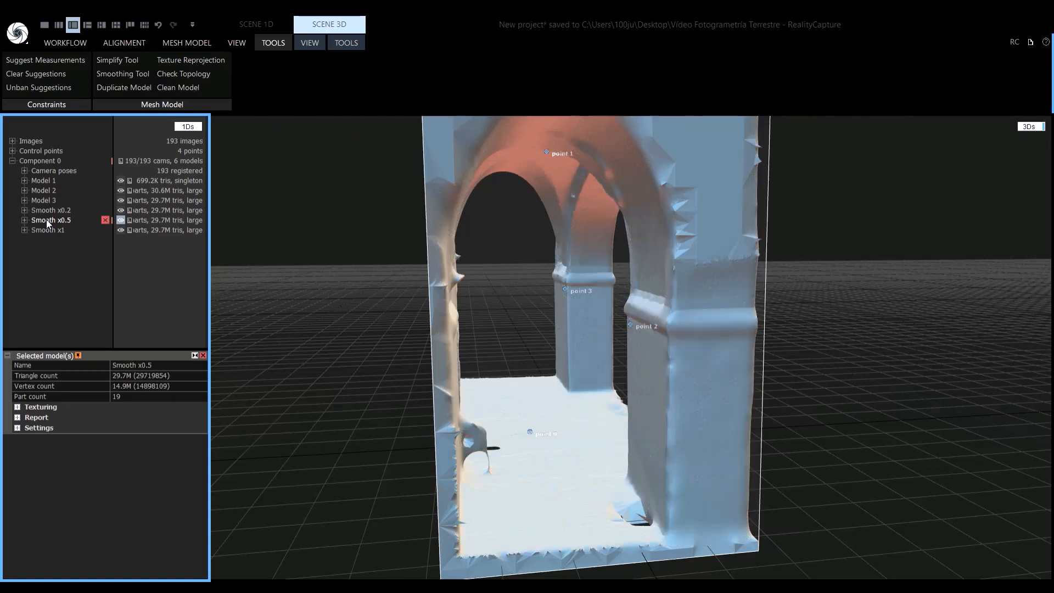
click(46, 229)
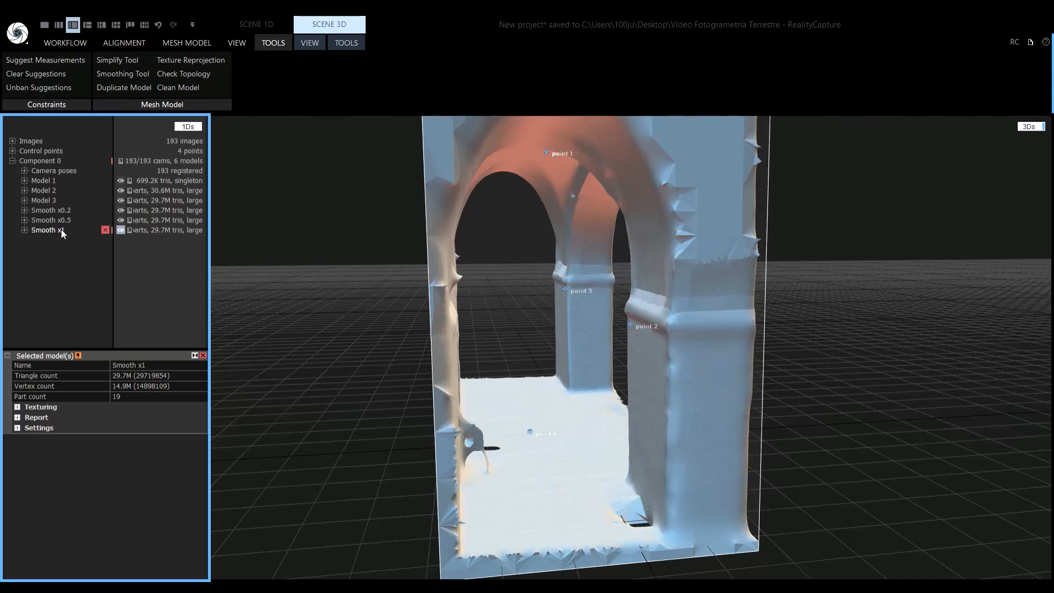
click(700, 352)
drag(694, 352, 505, 352)
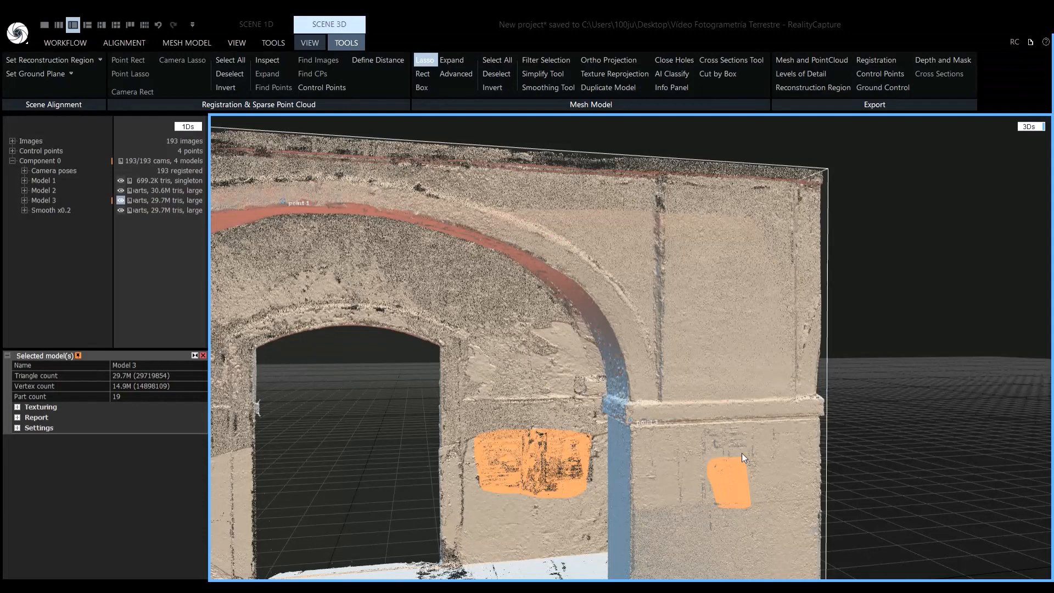
Invert the selection so only the two wall patches are excluded, and simplify the selected mesh to a target of 6 000 000 triangles
click(503, 89)
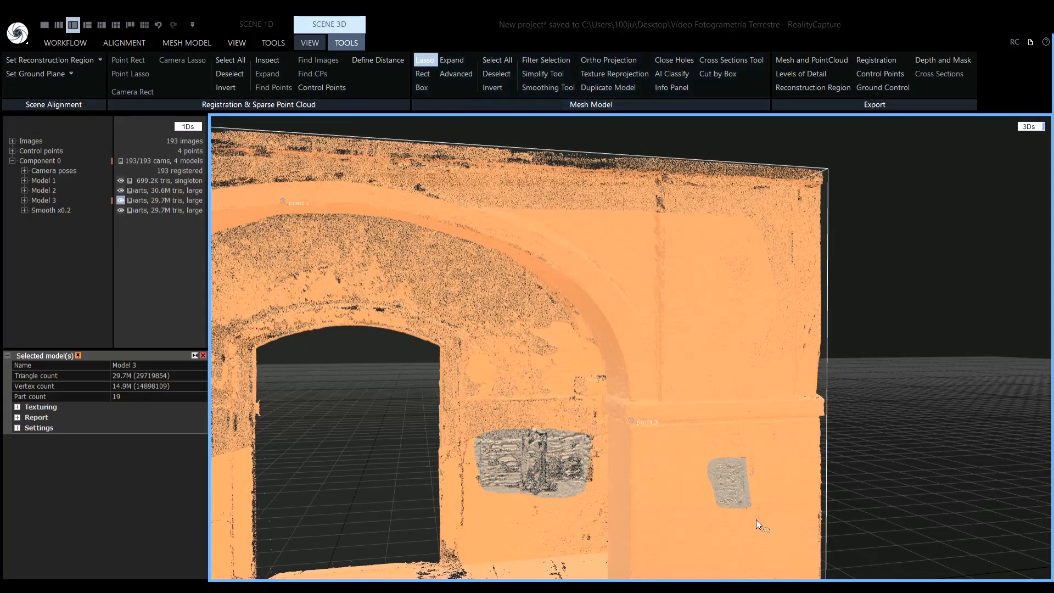
scroll(746, 510, down, 10)
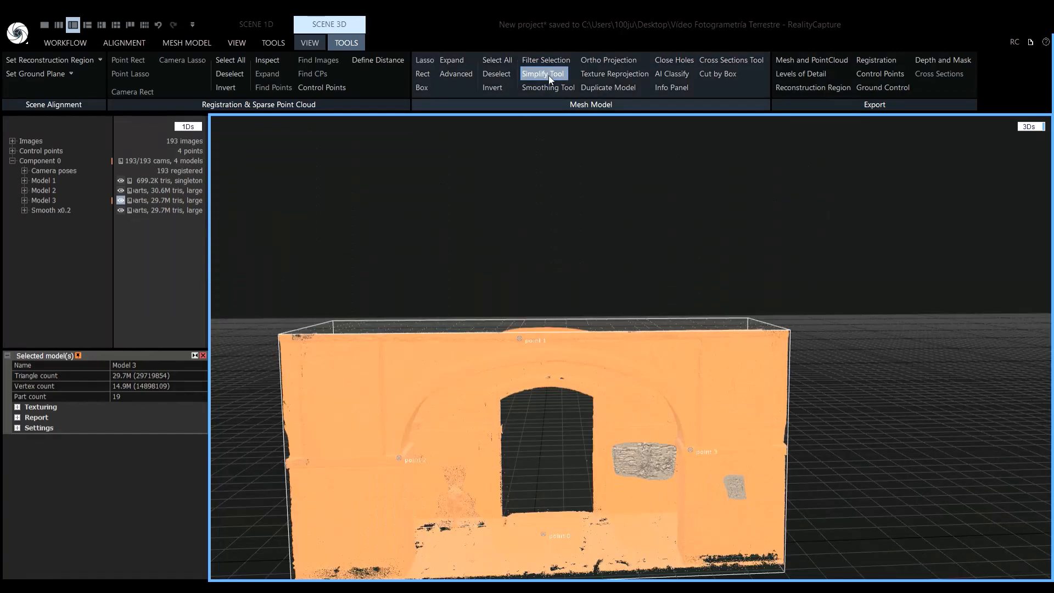
click(549, 76)
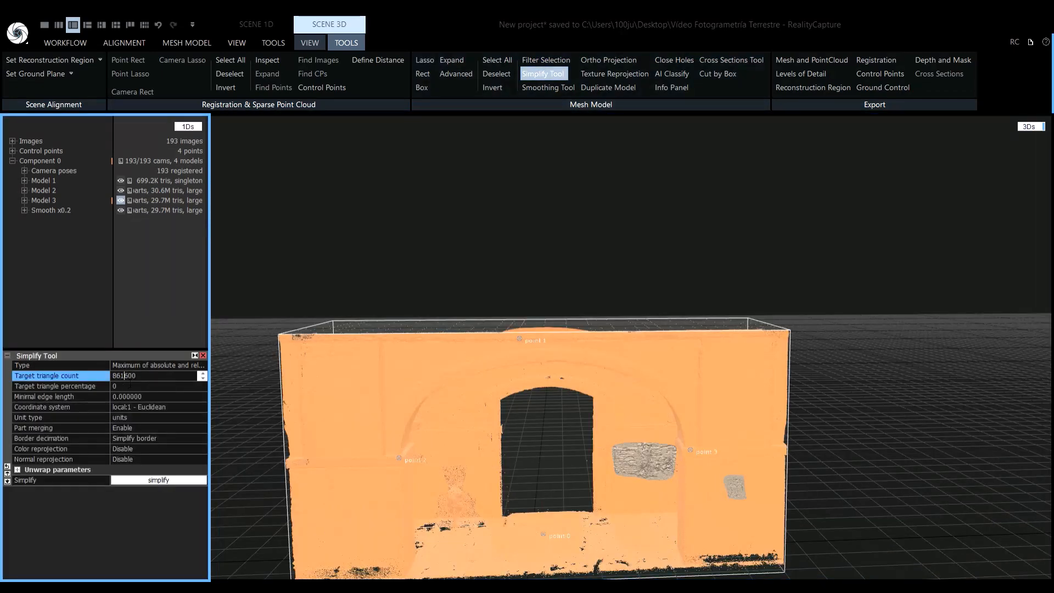
text(6000000)
key(Return)
click(158, 479)
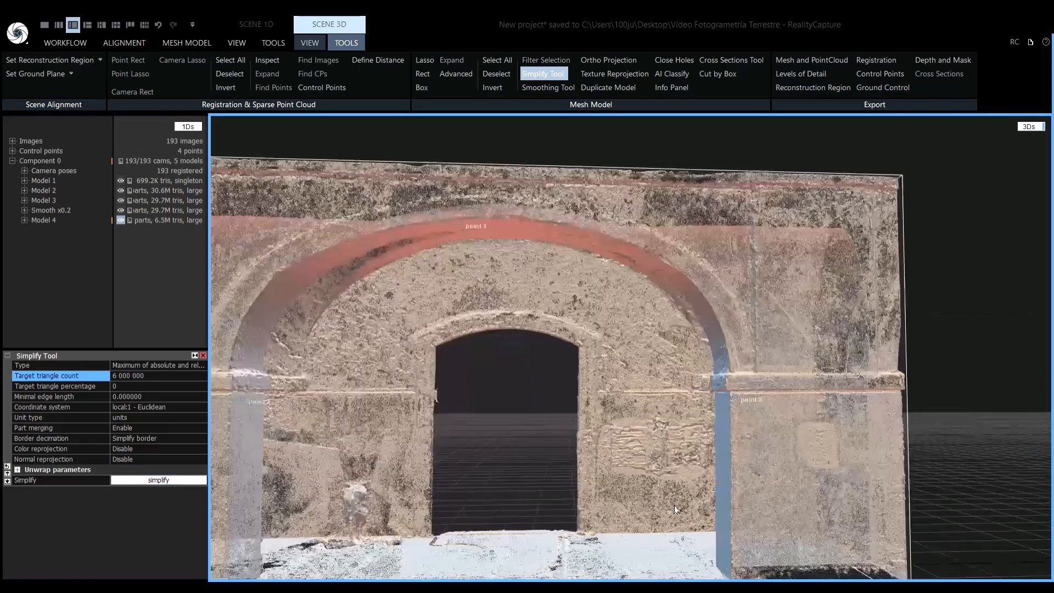
scroll(679, 510, up, 3)
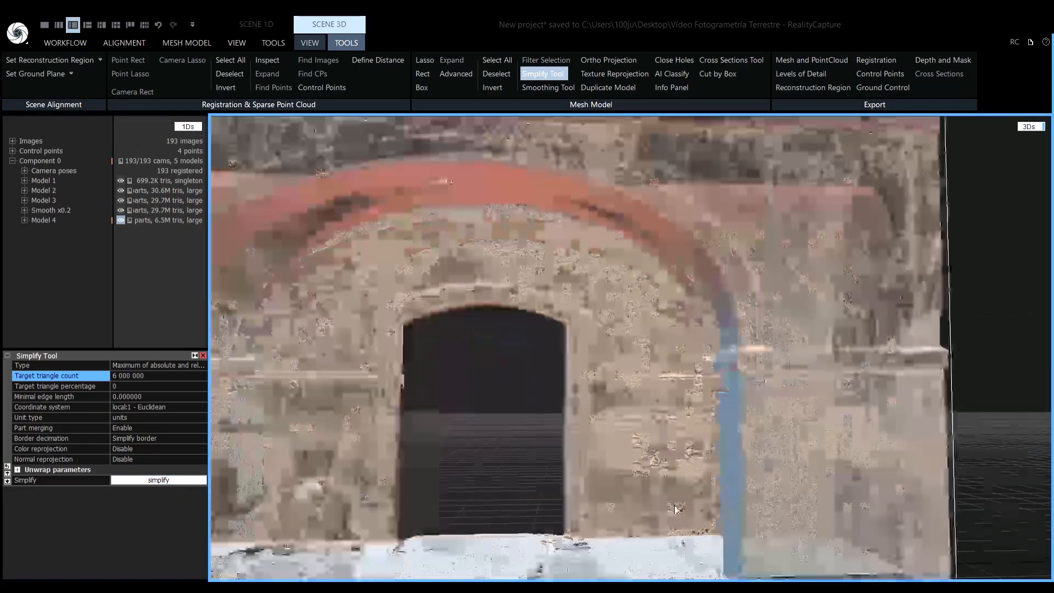
scroll(673, 506, up, 2)
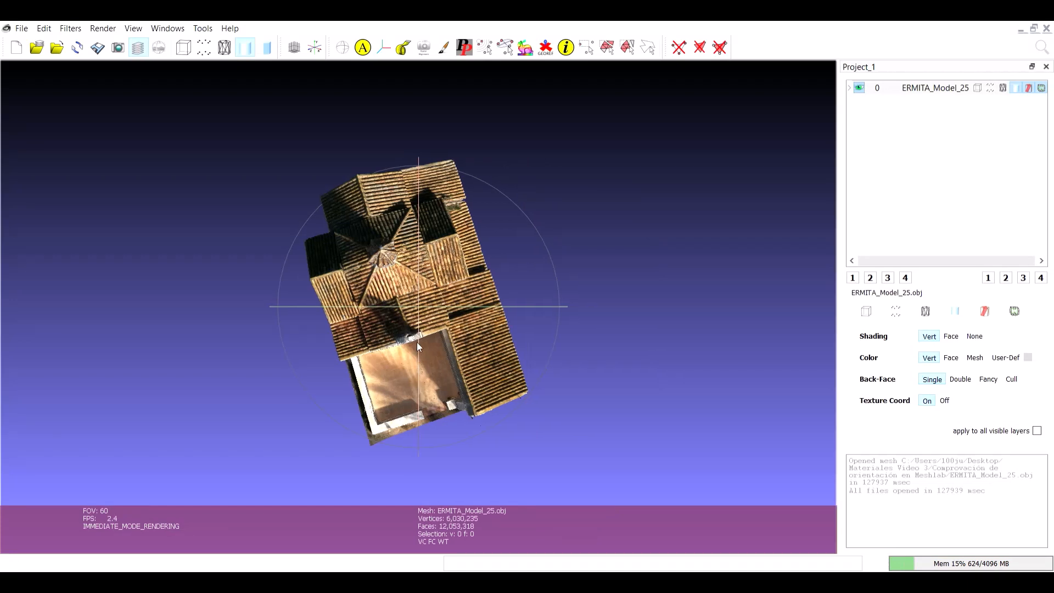
Switch to MeshLab and examine the orientation of ERMITA_Model_25 and New_project_Model_7 from different angles
drag(417, 343, 437, 251)
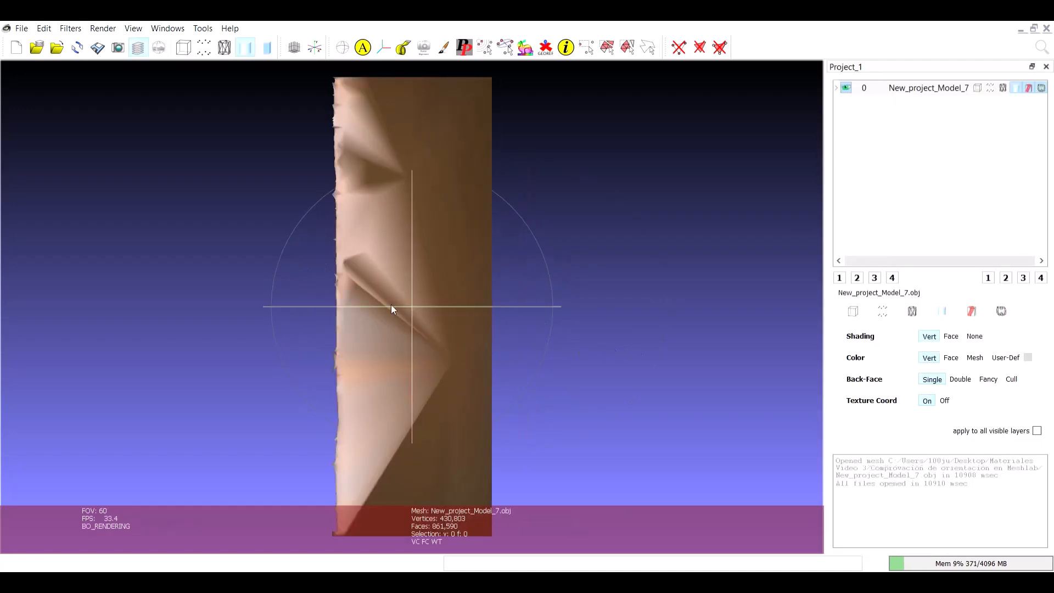
drag(418, 227, 432, 328)
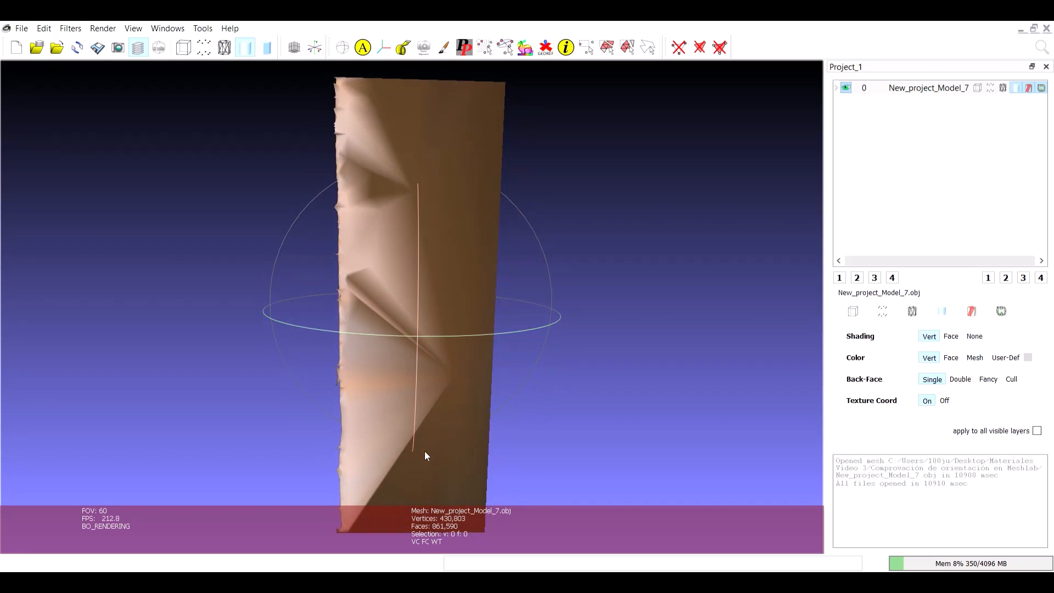
drag(425, 455, 414, 183)
drag(303, 308, 591, 294)
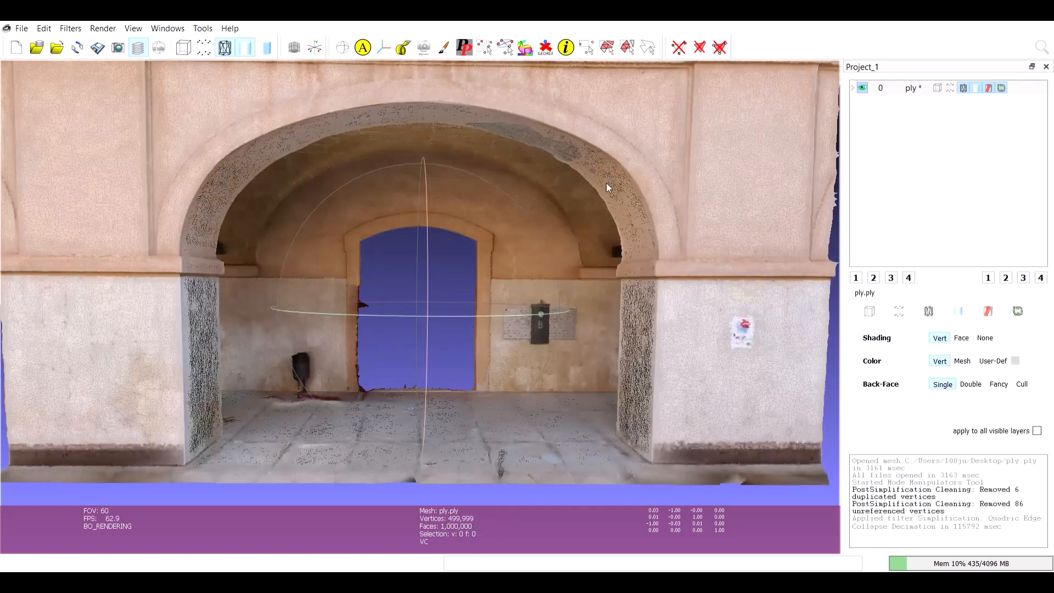
Turn the arch's triangular mesh into a quad-dominant mesh optimized for better quad shape and inspect it up close
scroll(649, 272, down, 2)
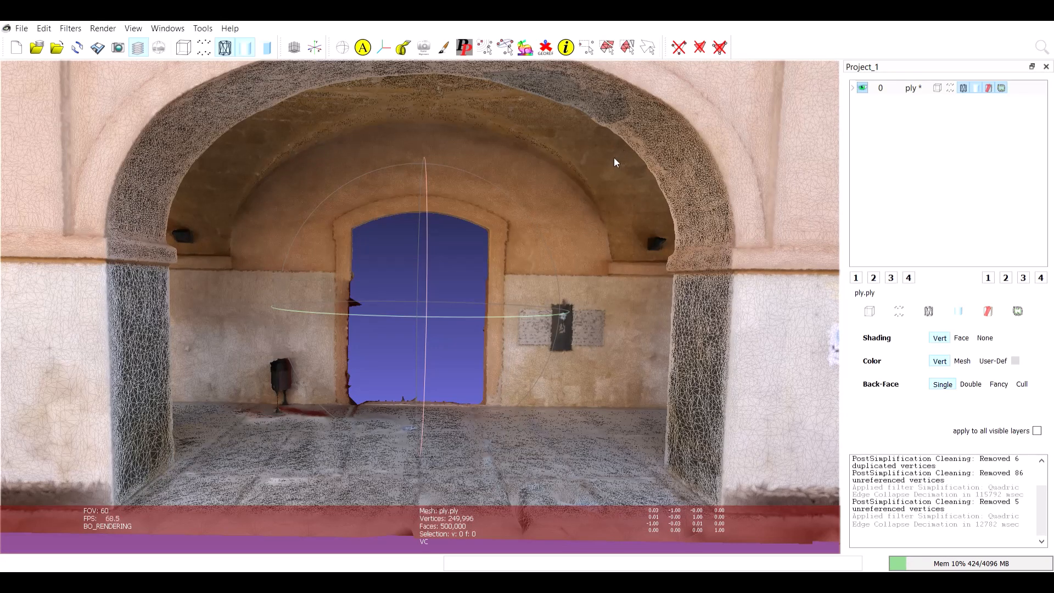
click(71, 28)
mouse_move(165, 159)
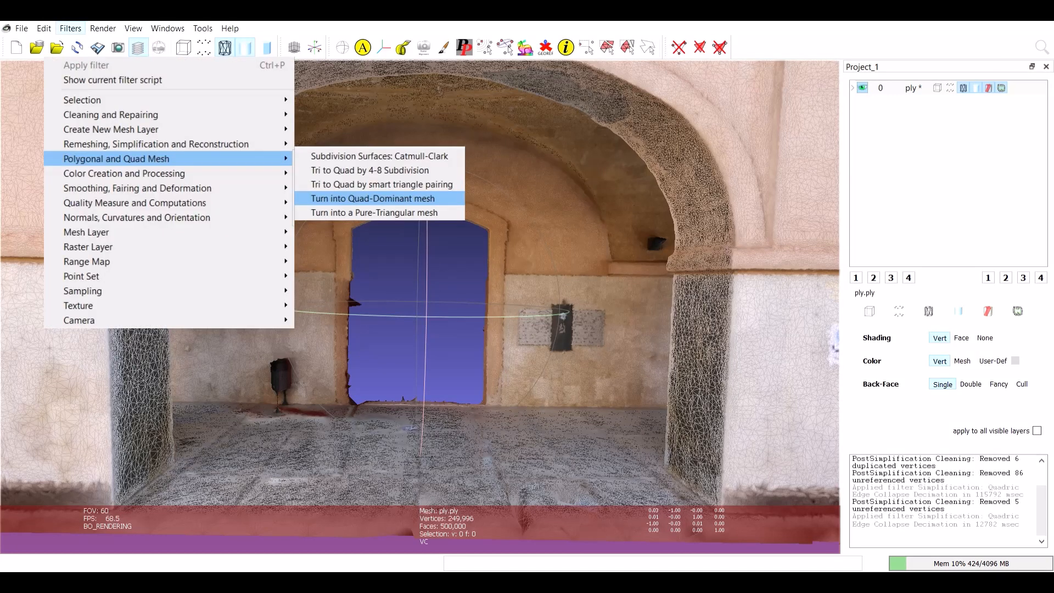
click(434, 199)
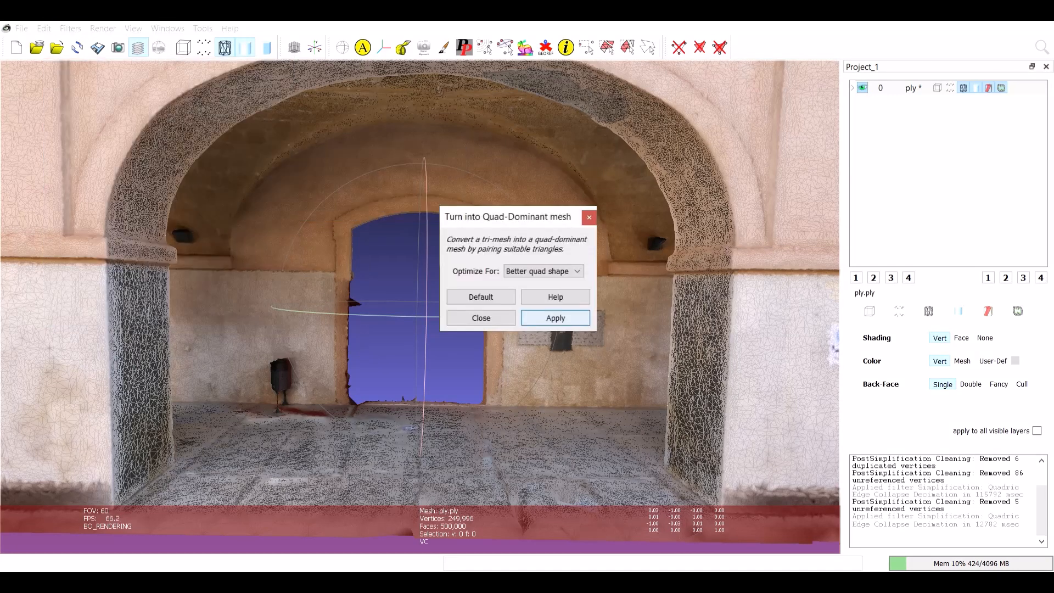
click(556, 319)
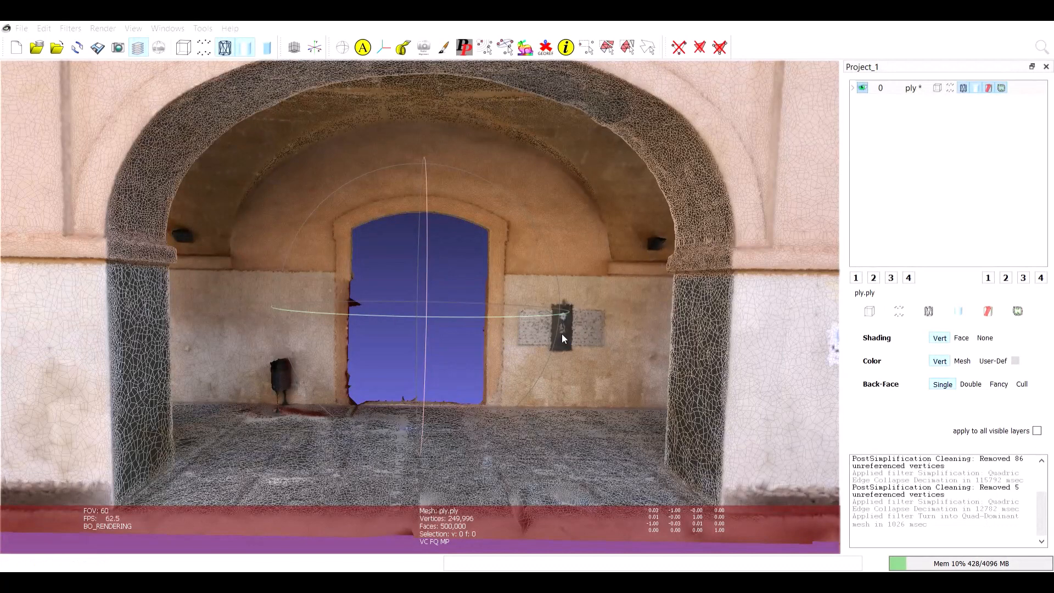
click(590, 240)
scroll(480, 310, up, 2)
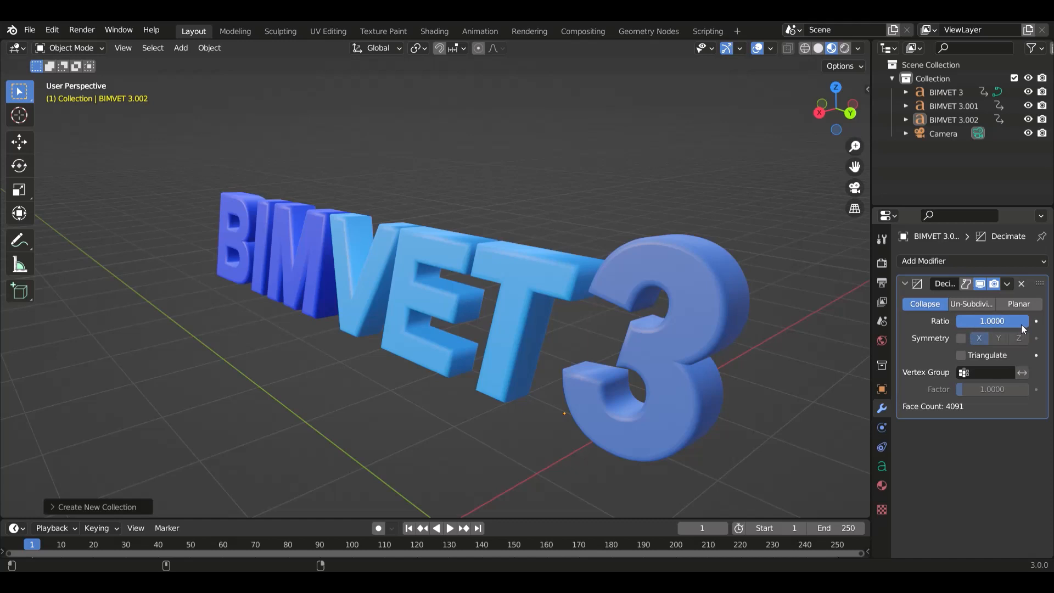
Switch to Blender, try a Decimate collapse ratio of 0.0672 on the numeral 3, and restore the ratio to 1.0000
drag(1024, 321, 963, 320)
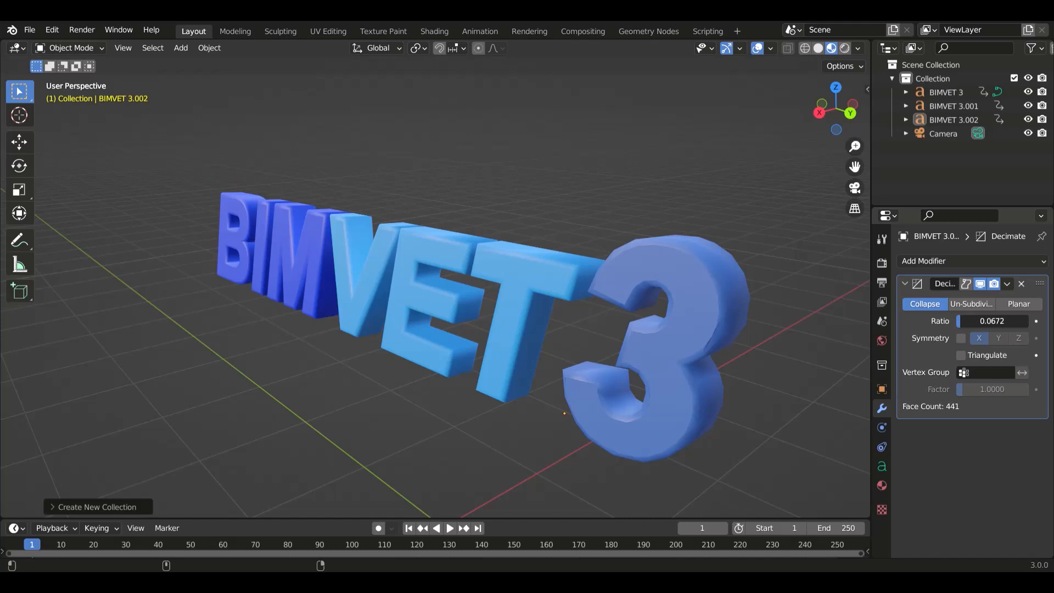
drag(963, 320, 962, 321)
drag(960, 321, 994, 322)
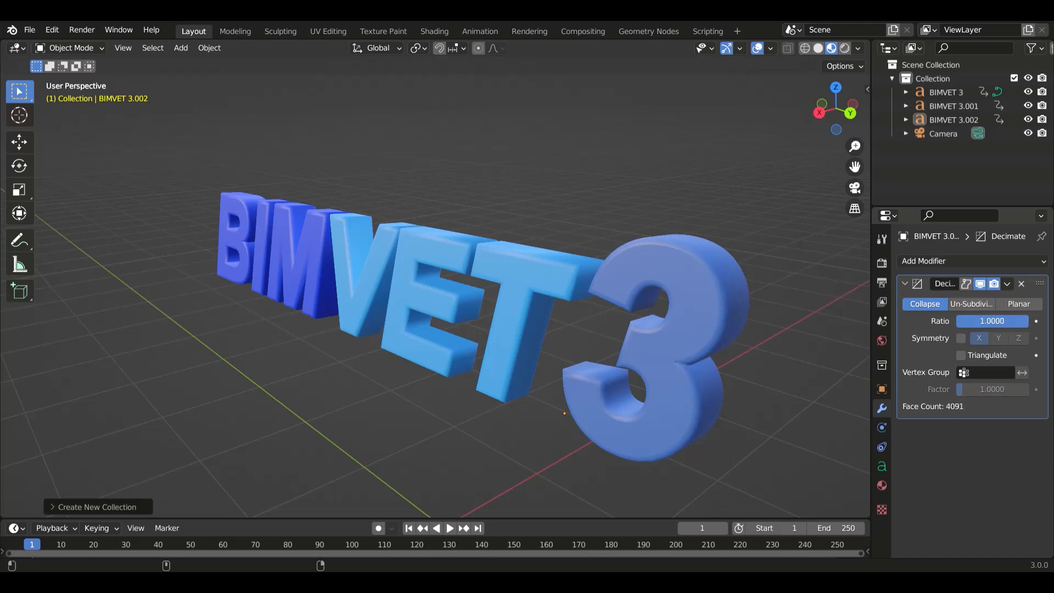
Show the text in wireframe and vary the numeral 3's Decimate ratio through 0.0448 and 0.0000 before raising it again
click(805, 49)
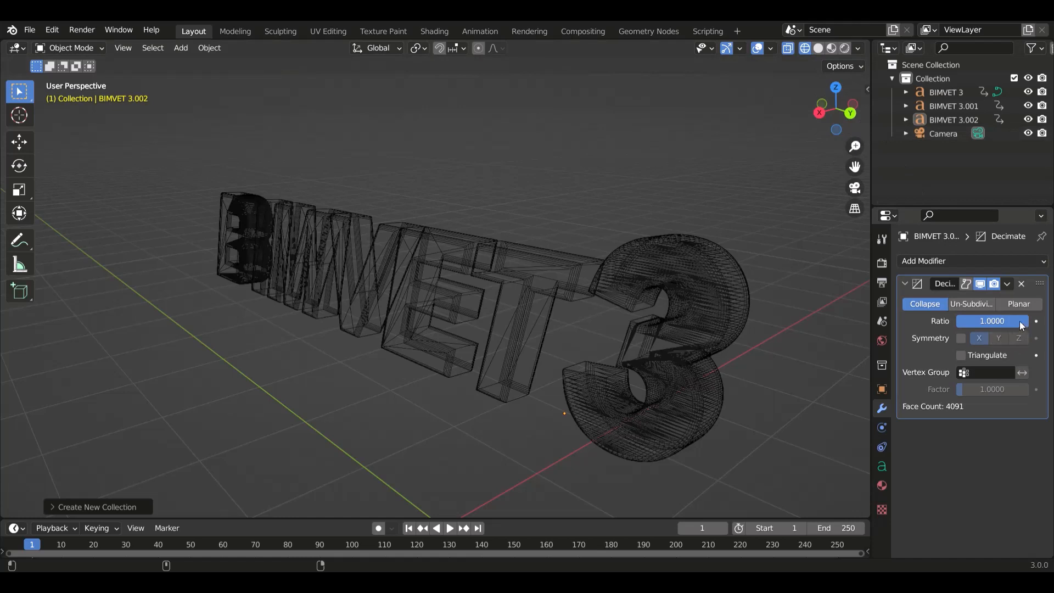
drag(991, 321, 906, 321)
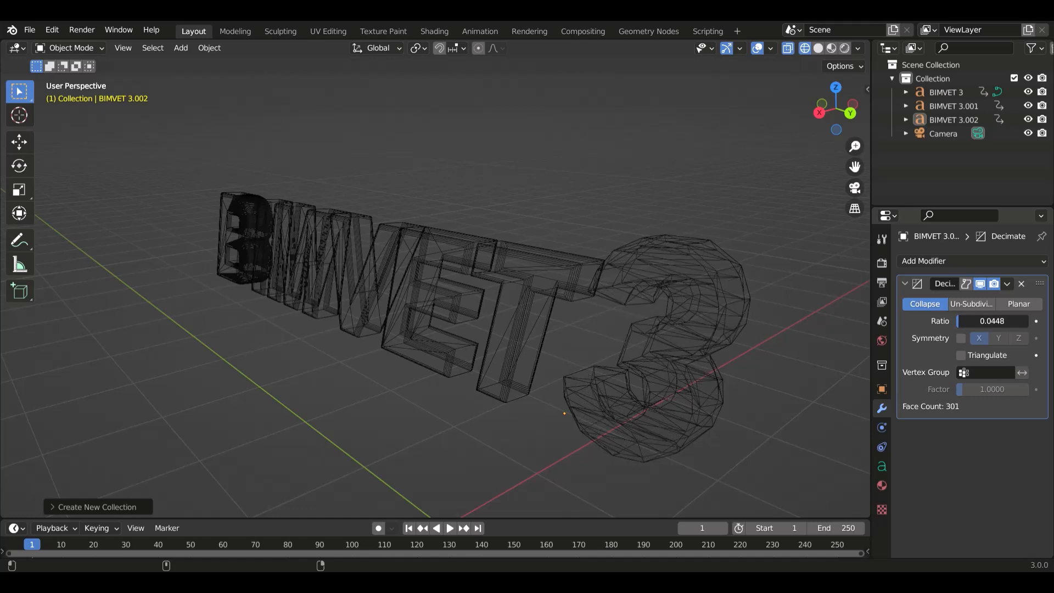
drag(907, 321, 897, 320)
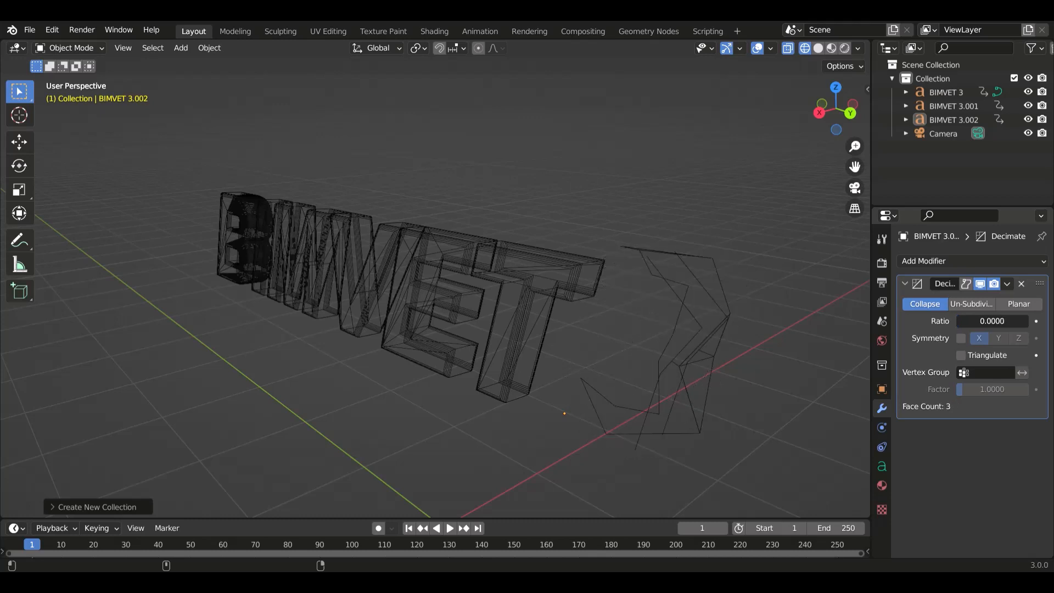
drag(898, 320, 966, 321)
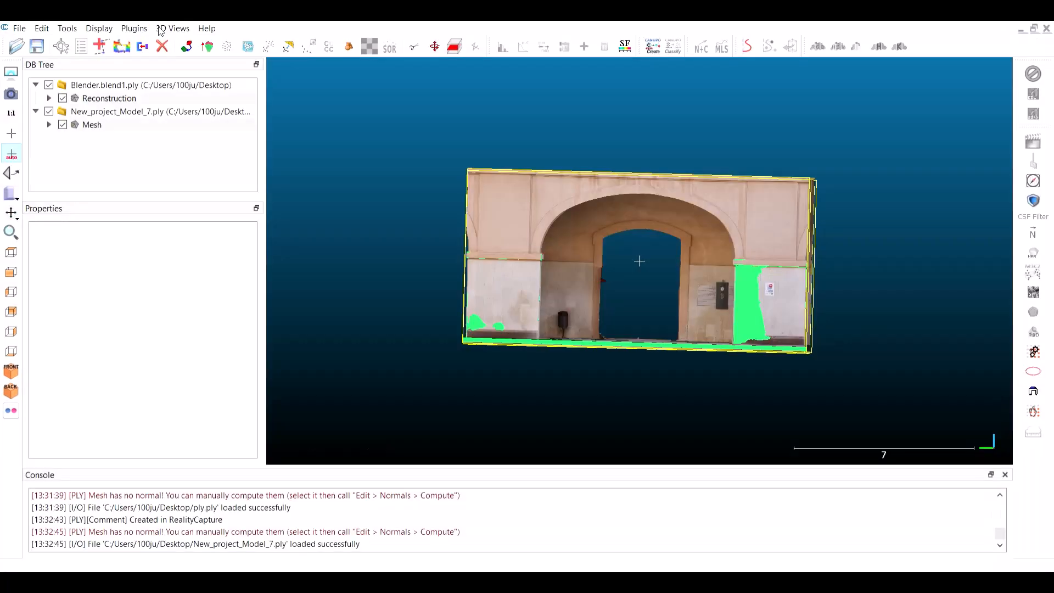
Switch to CloudCompare and register Reconstruction to the reference Mesh with an RMS difference of 1.0E-05 and 100% final overlap
drag(544, 312, 606, 327)
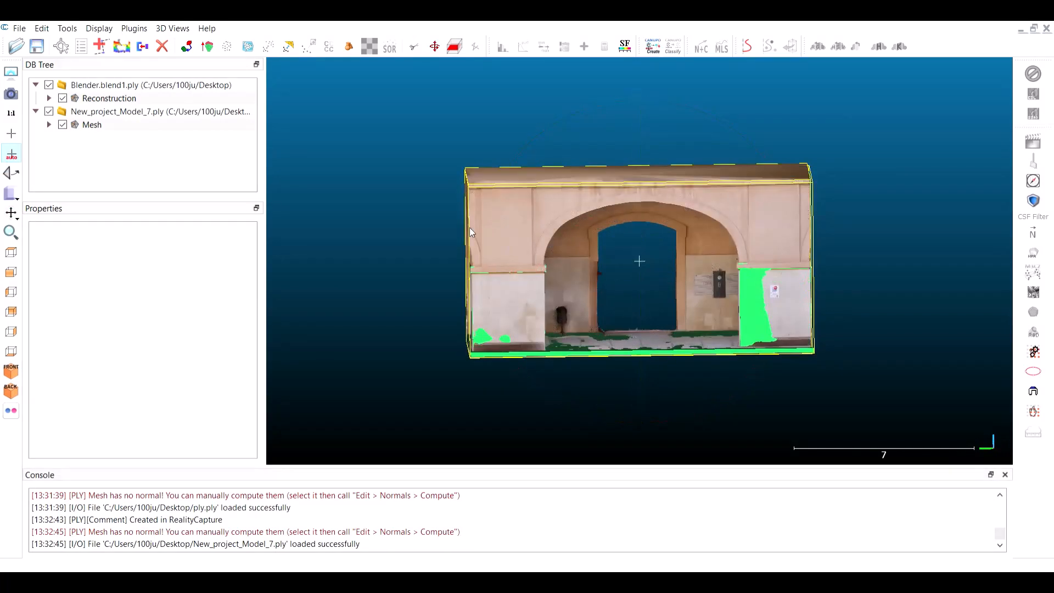
click(208, 48)
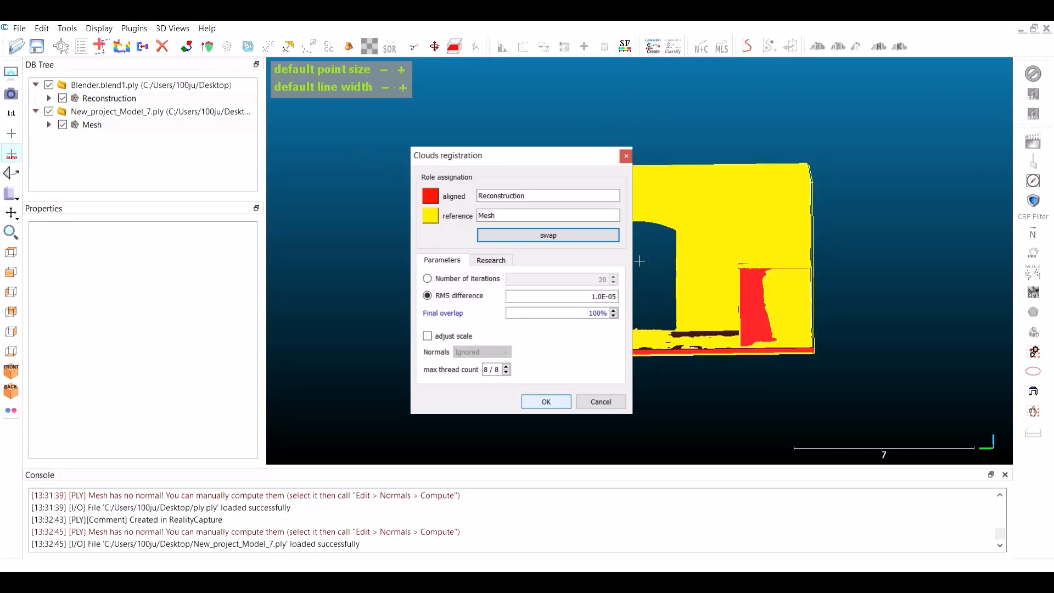
click(547, 402)
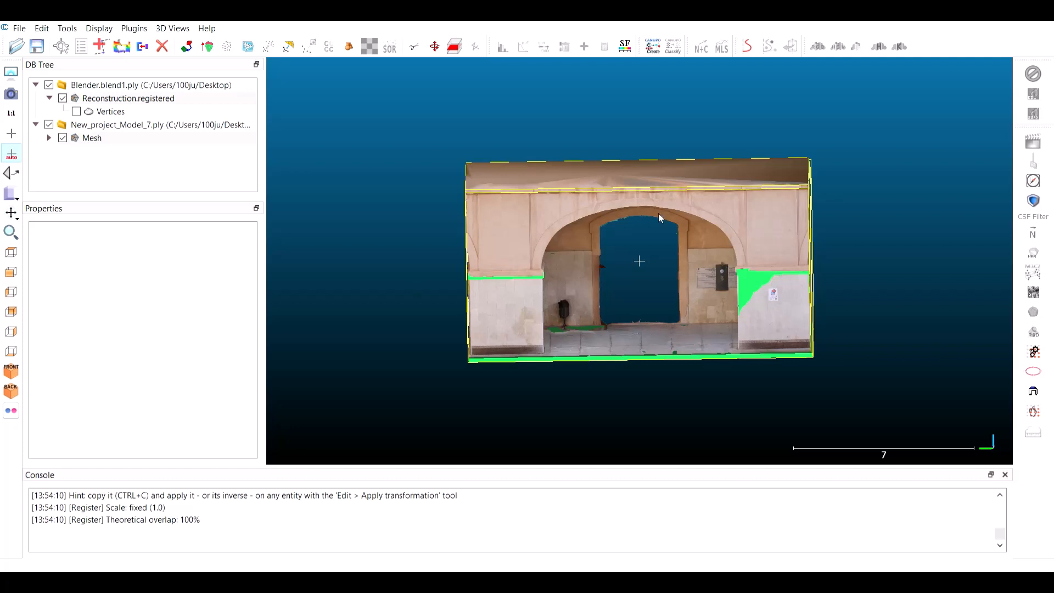
Compute the signed distances of Reconstruction.registered against the reference Mesh, and make Mesh visible
click(288, 46)
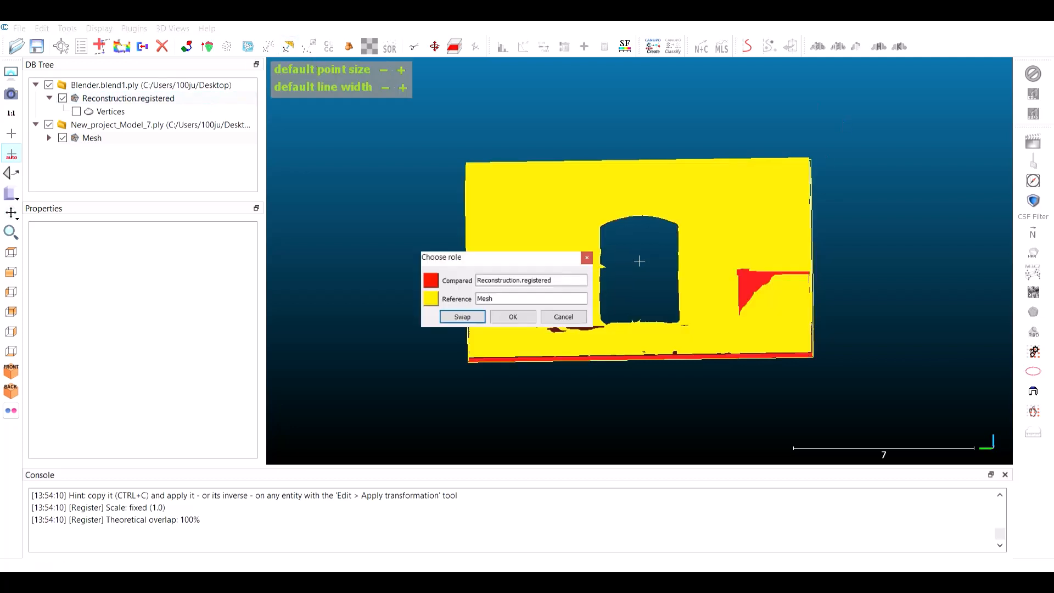
key(Return)
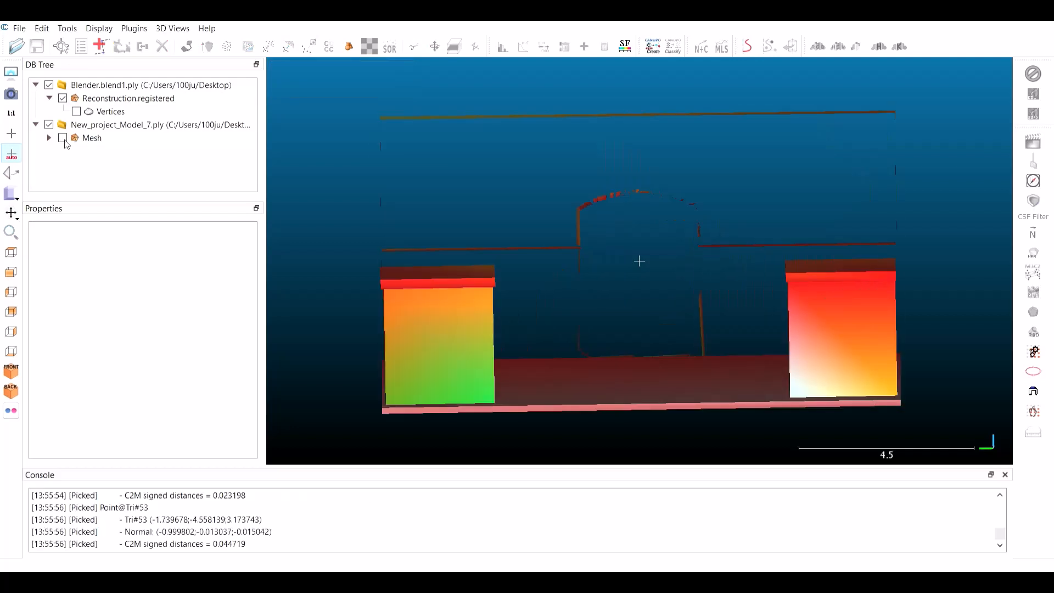
click(63, 139)
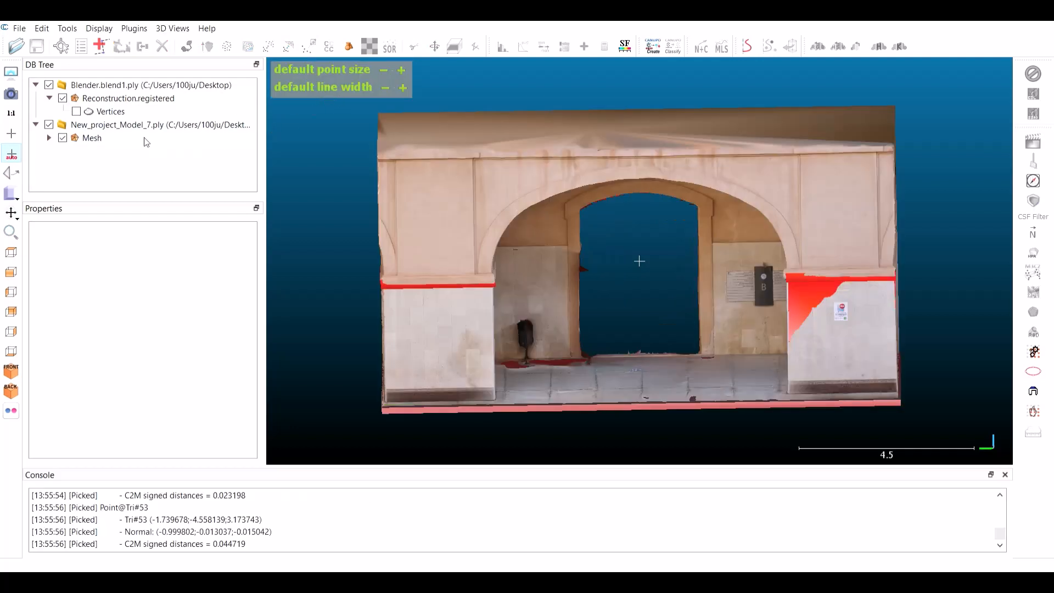
Display the color scale for the C2M signed distances of Reconstruction.registered
click(128, 98)
scroll(231, 379, down, 10)
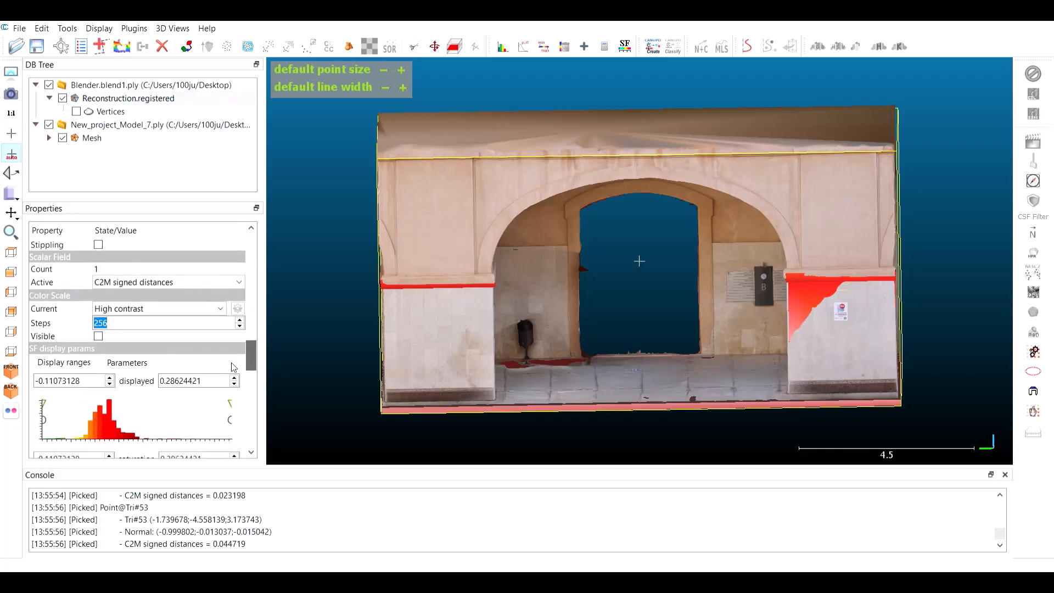
click(99, 311)
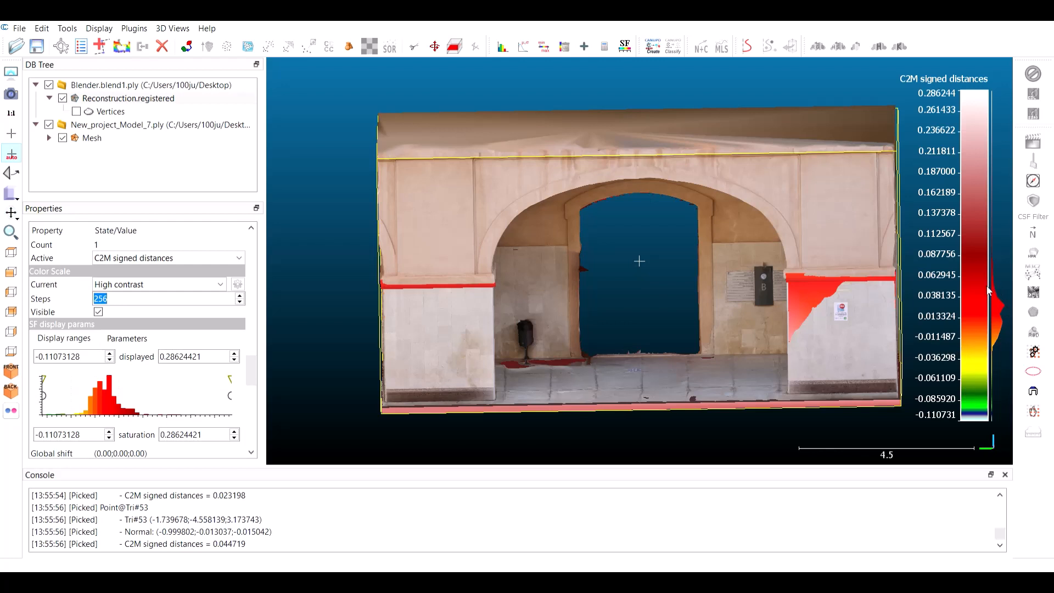
Read the C2M signed distances at points on both lower wall panels, hiding Mesh for the remaining picks and moving the last label clear
click(68, 48)
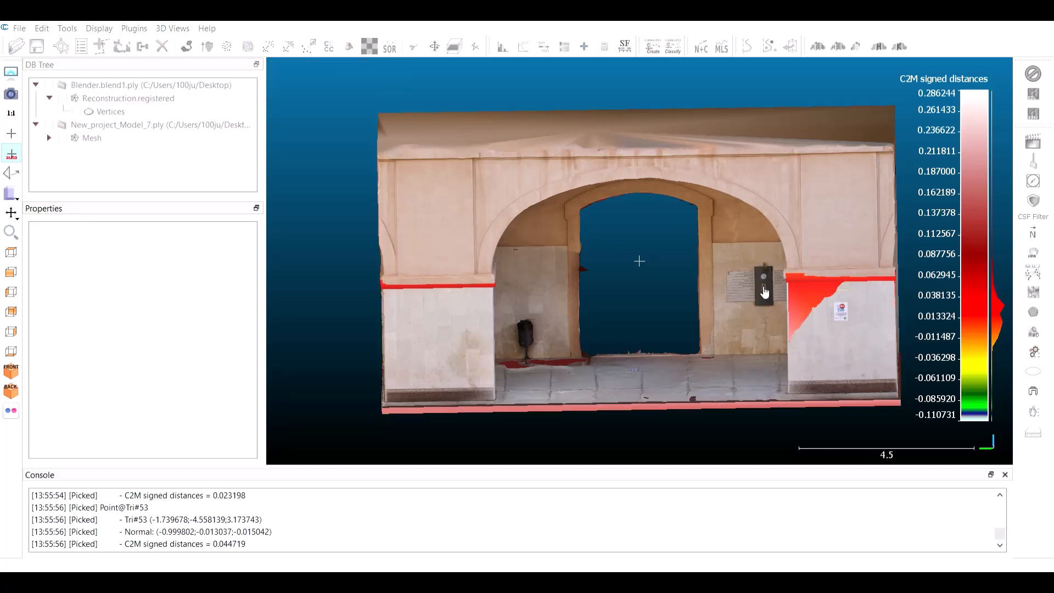
click(802, 294)
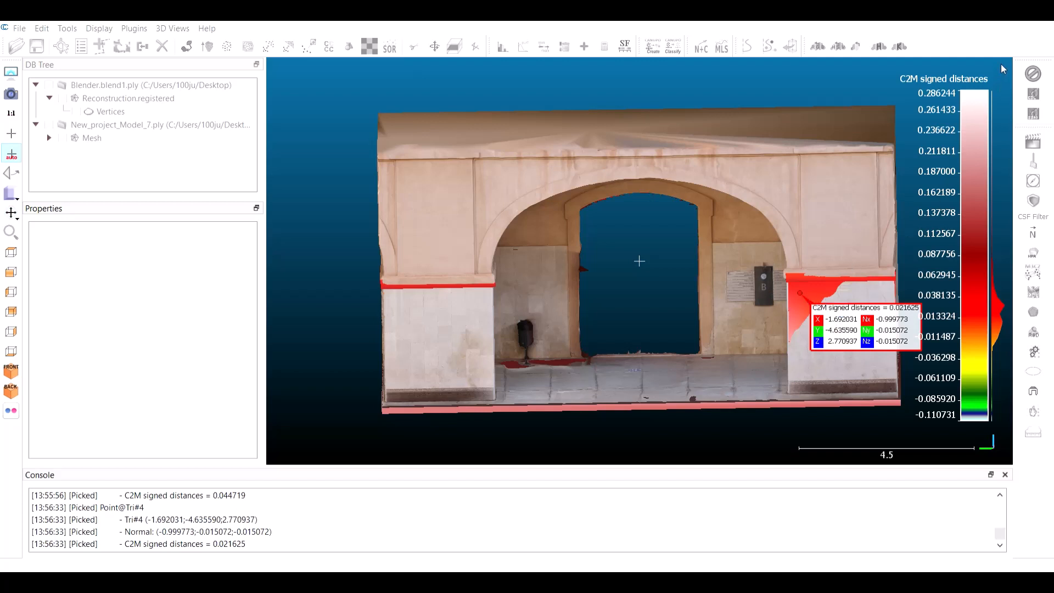
click(62, 139)
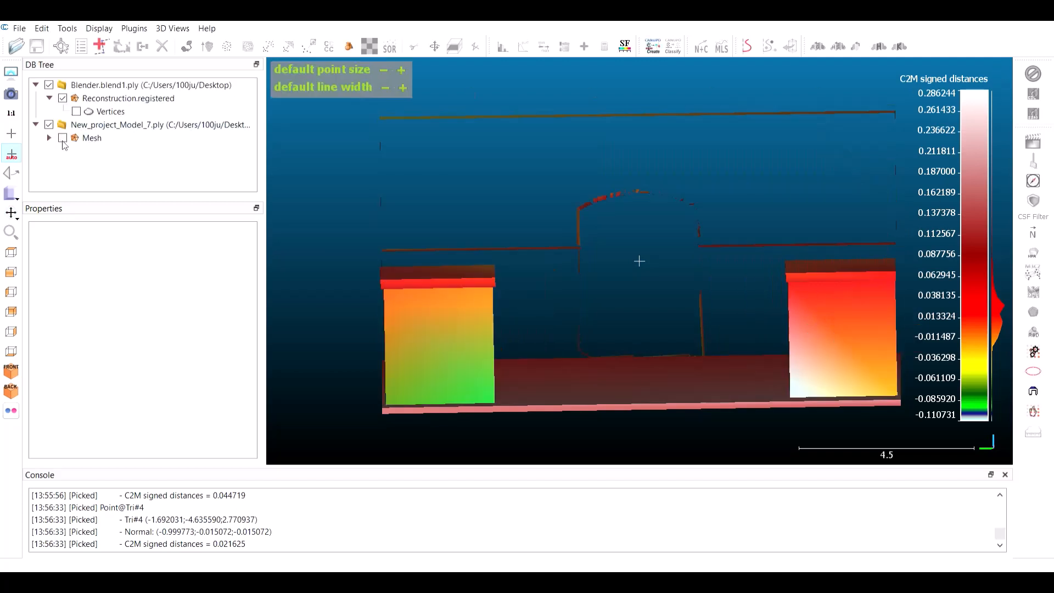
click(467, 386)
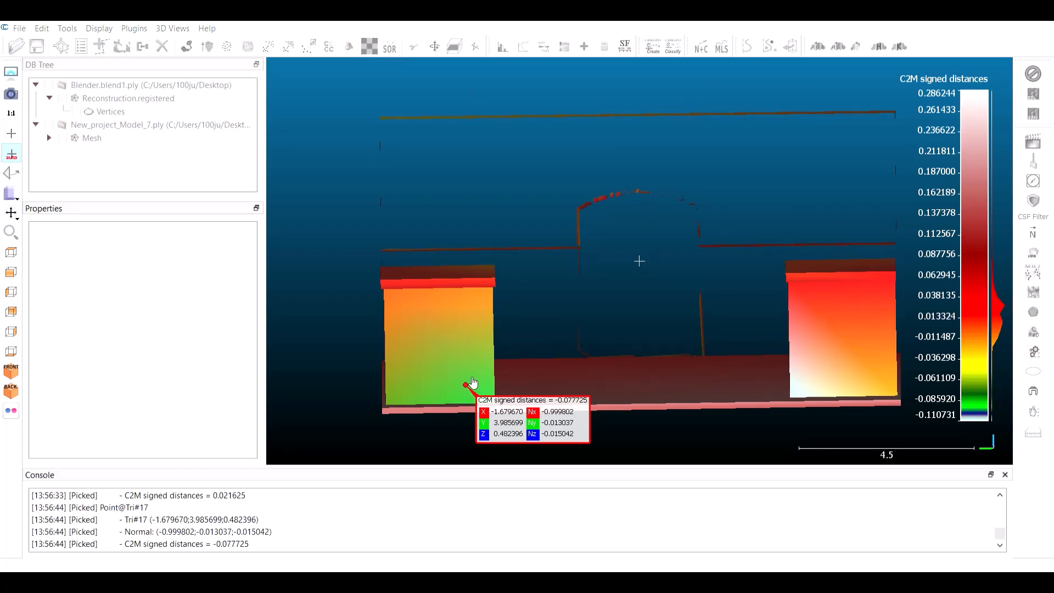
click(390, 294)
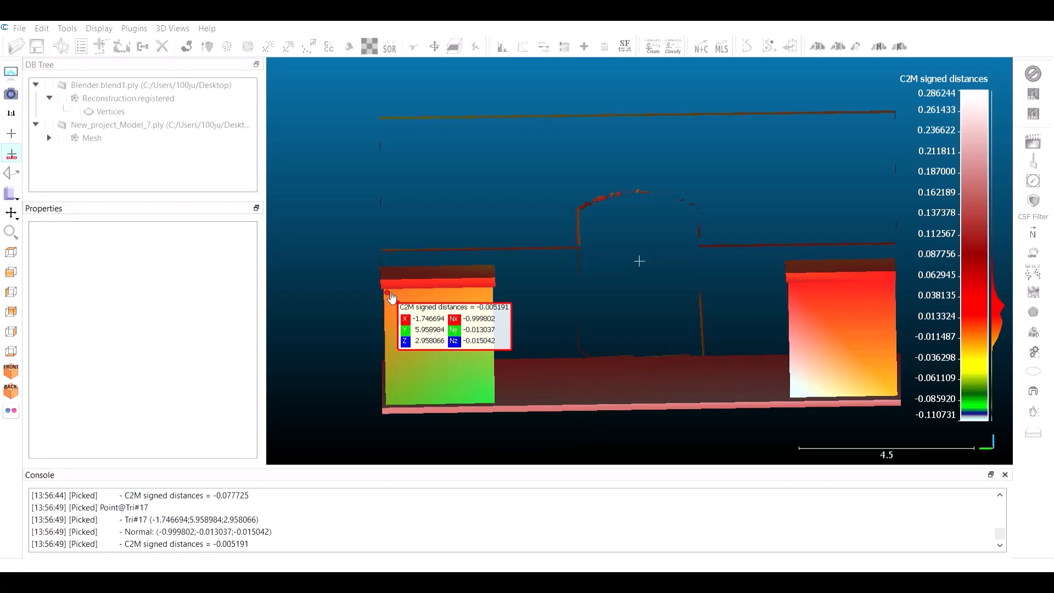
click(896, 392)
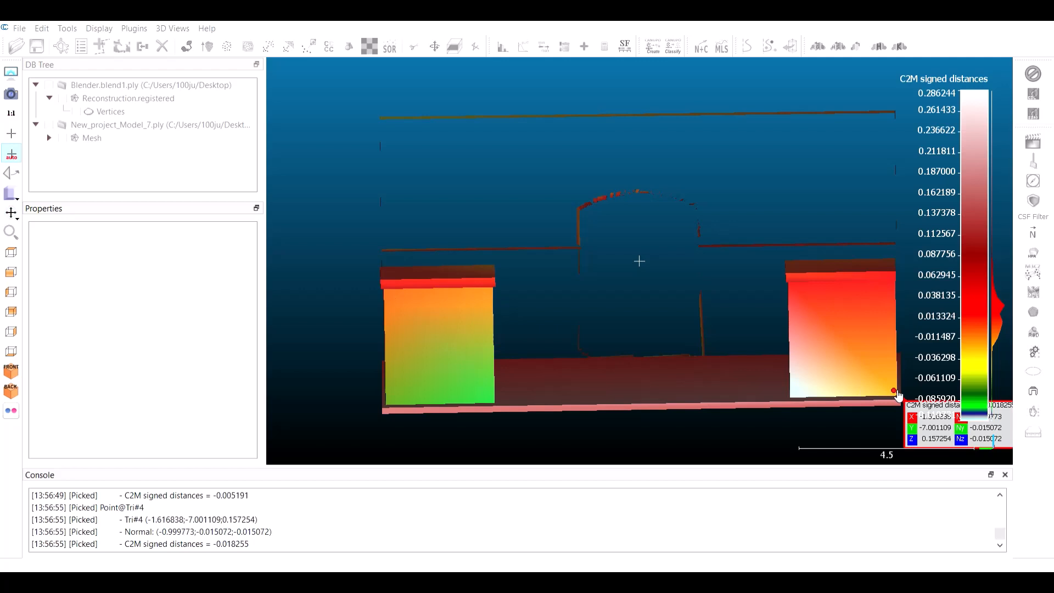
drag(924, 430, 737, 409)
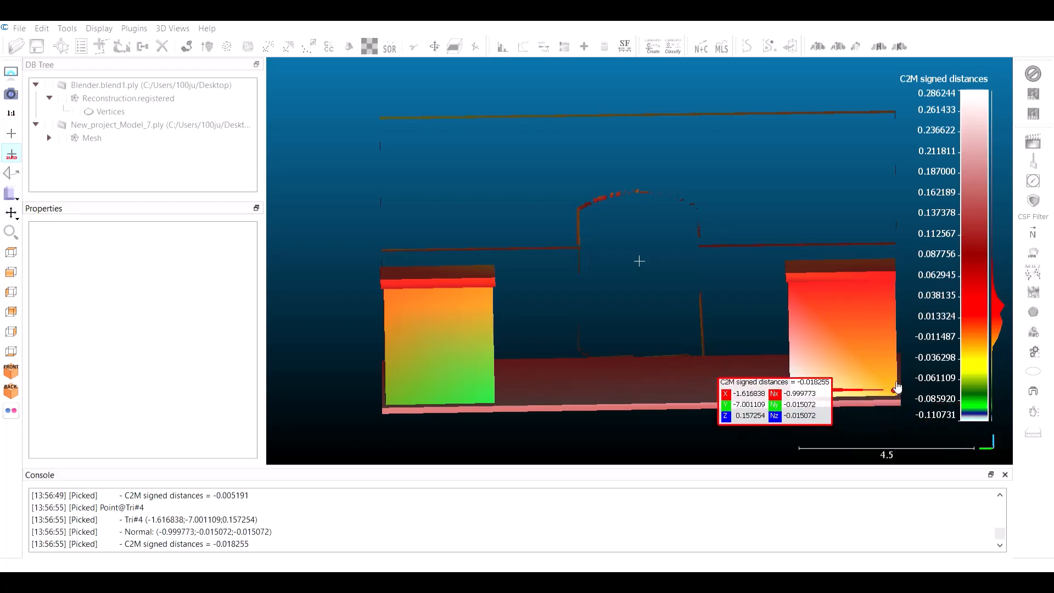